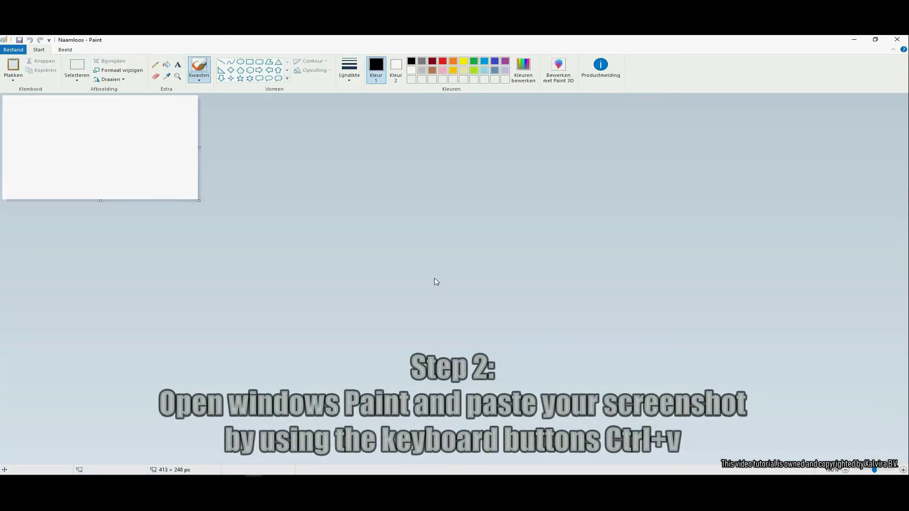
Paste the transaction screenshot and set up the Rectangle shape with a solid fill, dark red outline and black fill colour.
key("ctrl+v")
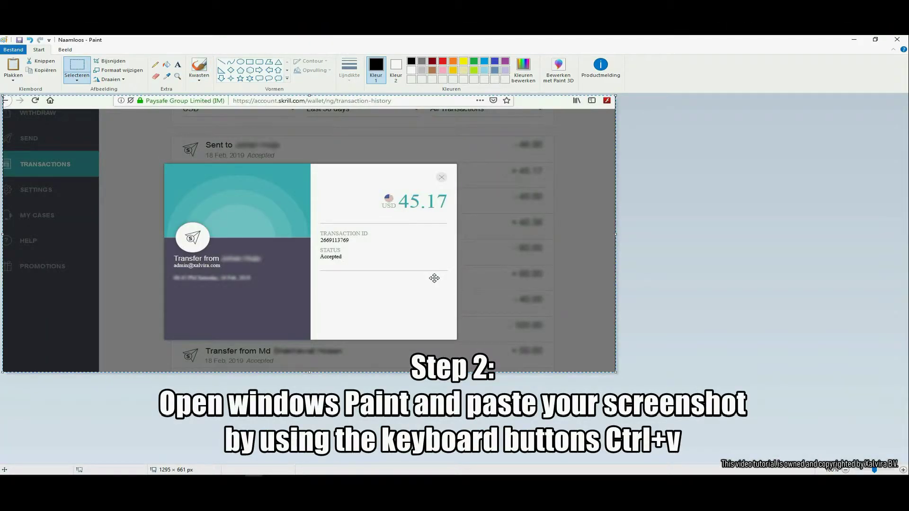
left_click(250, 65)
left_click(324, 70)
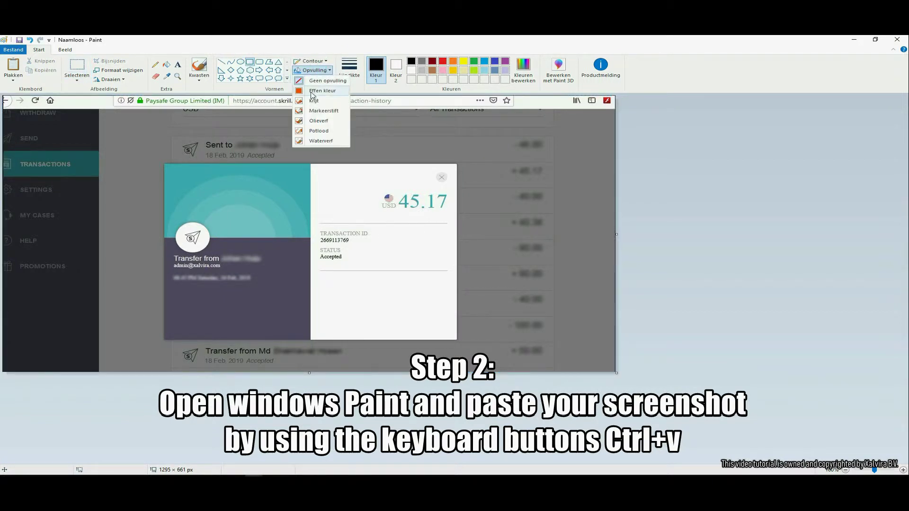
left_click(311, 92)
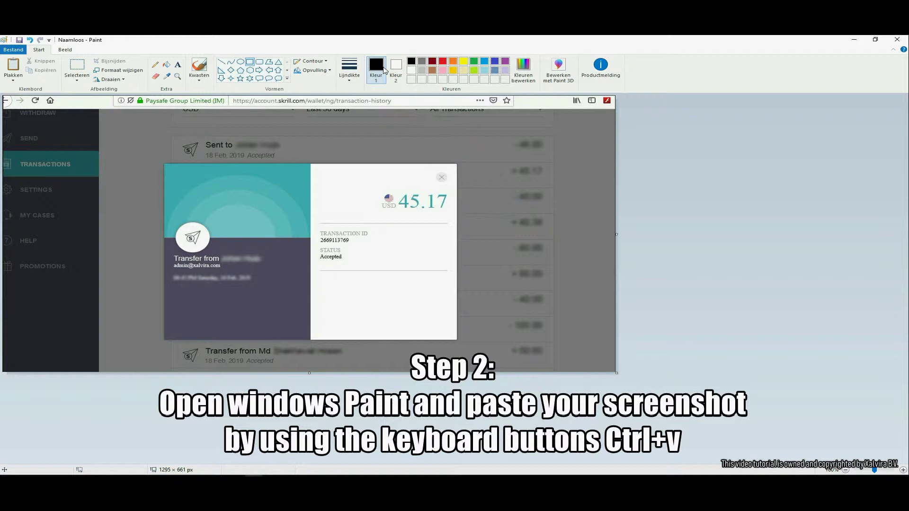
left_click(432, 61)
left_click(396, 71)
left_click(411, 61)
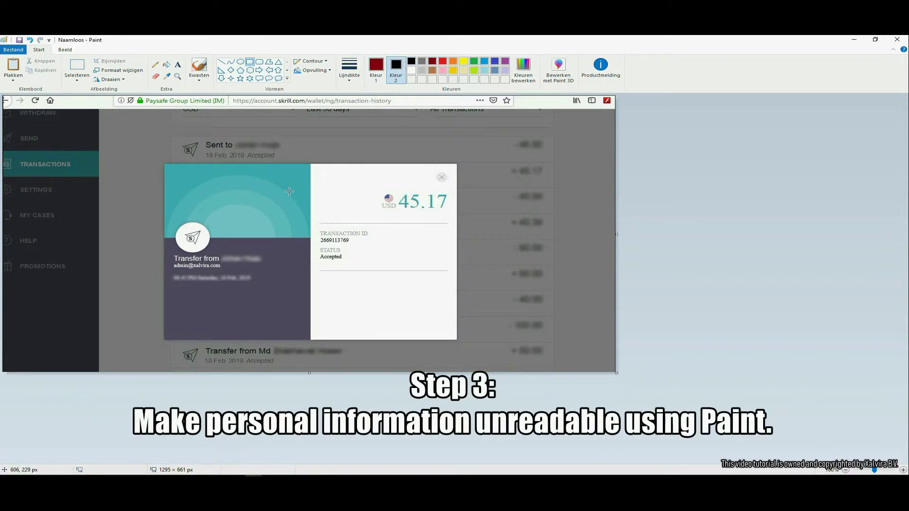
Cover the sender's name and the date line in the transaction pop-up with filled rectangles.
left_click_drag(221, 255, 263, 261)
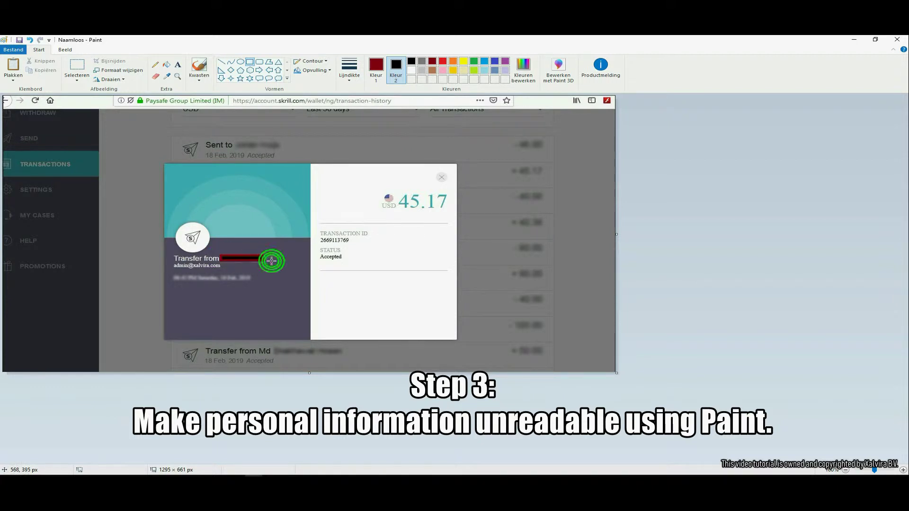
left_click_drag(174, 274, 255, 280)
left_click(270, 280)
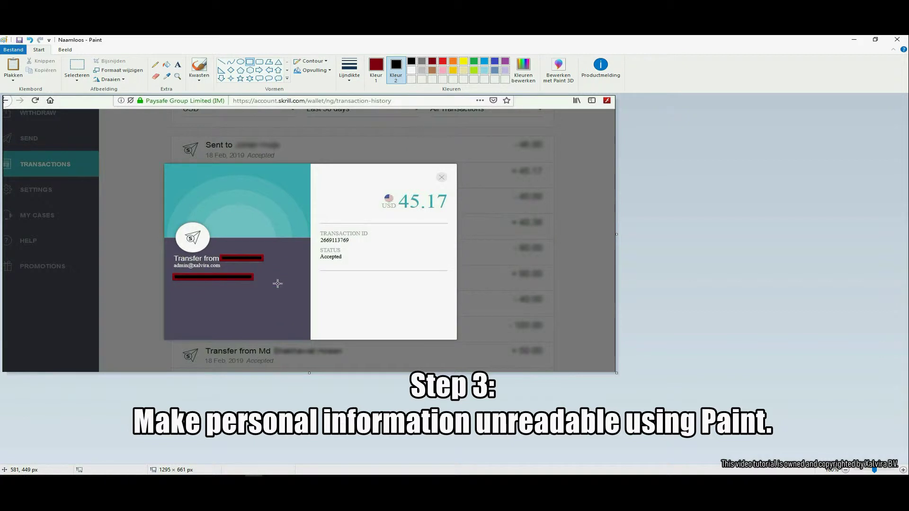
Copy only the transaction pop-up, about 619 × 424 px, into a new image without saving the full screenshot.
left_click(75, 69)
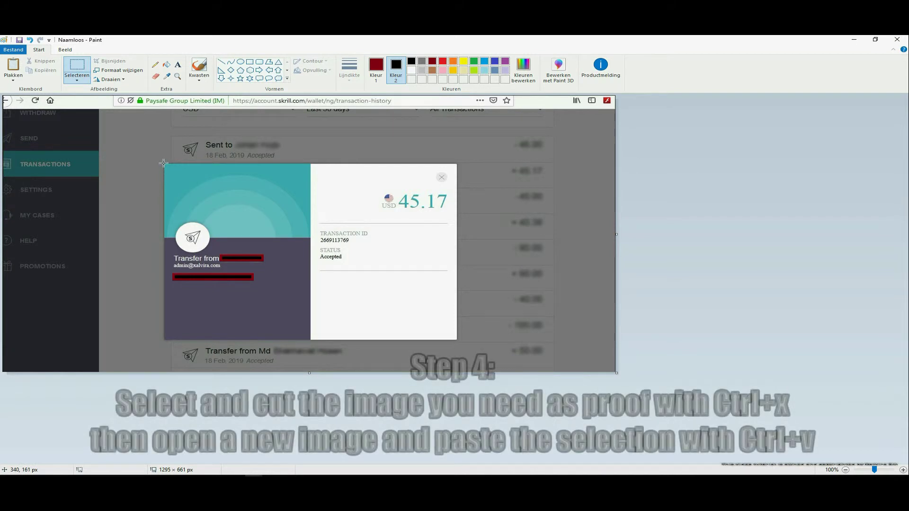
left_click_drag(164, 163, 457, 339)
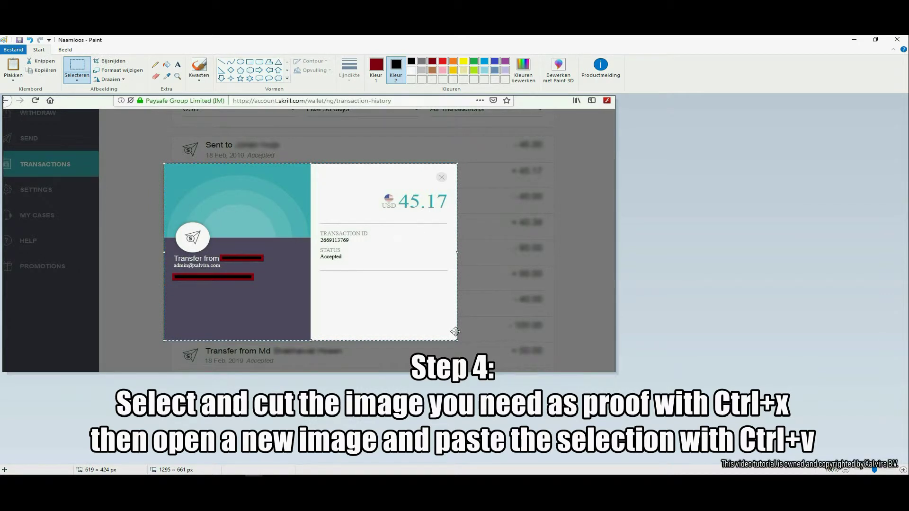
left_click(10, 51)
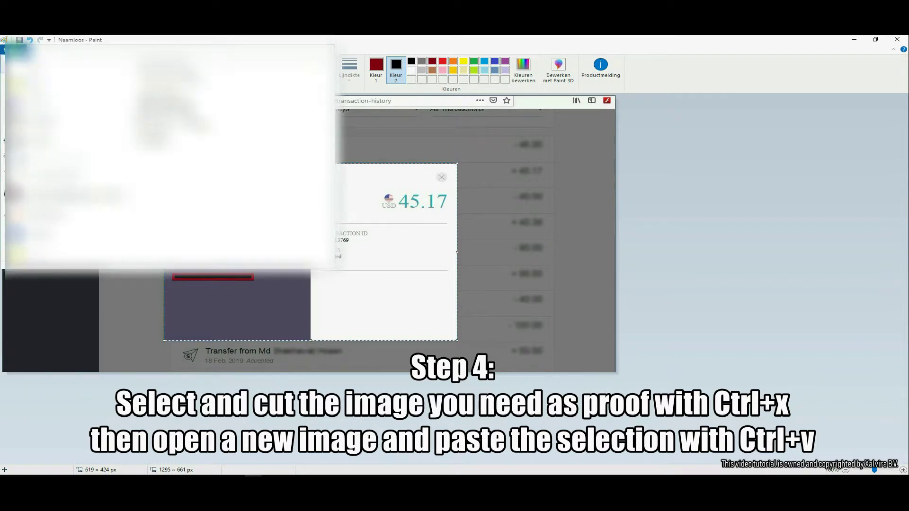
left_click(31, 66)
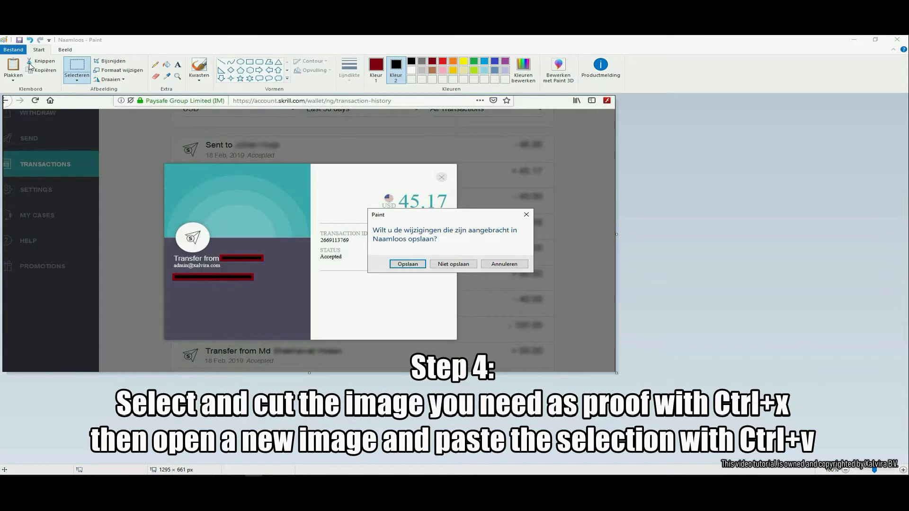
left_click(453, 264)
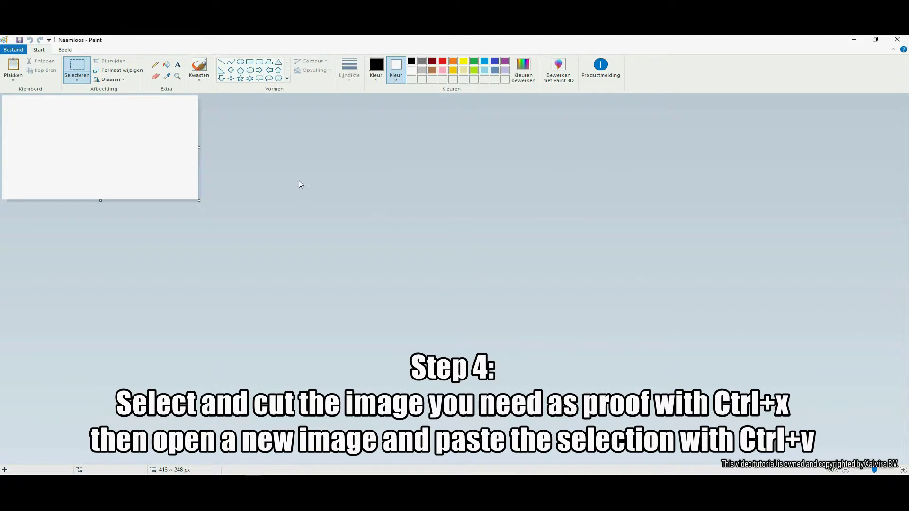
key("ctrl+v")
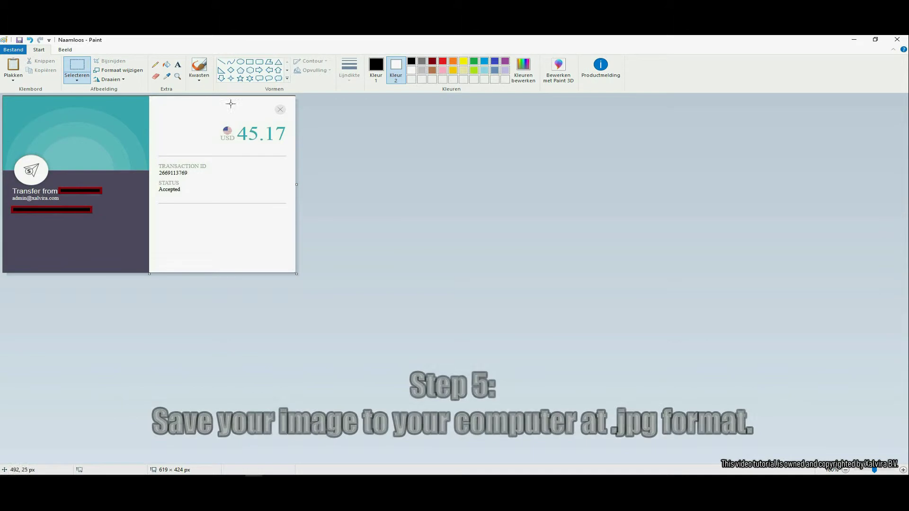
Save the cropped image in JPEG format as "Proof of payment.jpg".
left_click(13, 49)
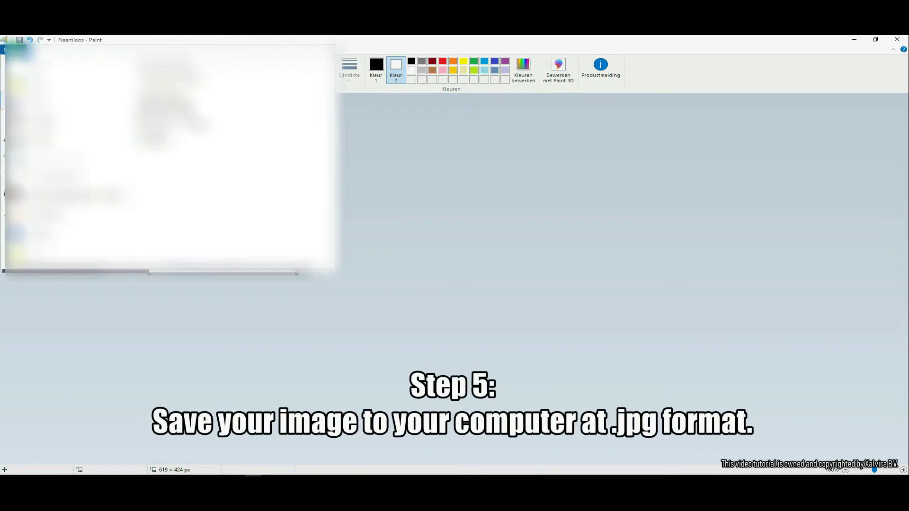
mouse_move(45, 120)
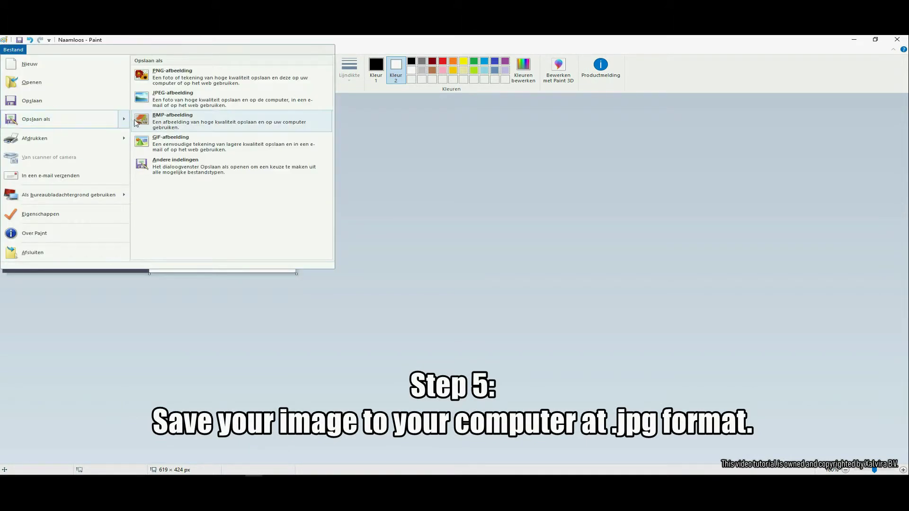
left_click(164, 99)
type("Proof of payment.jpg")
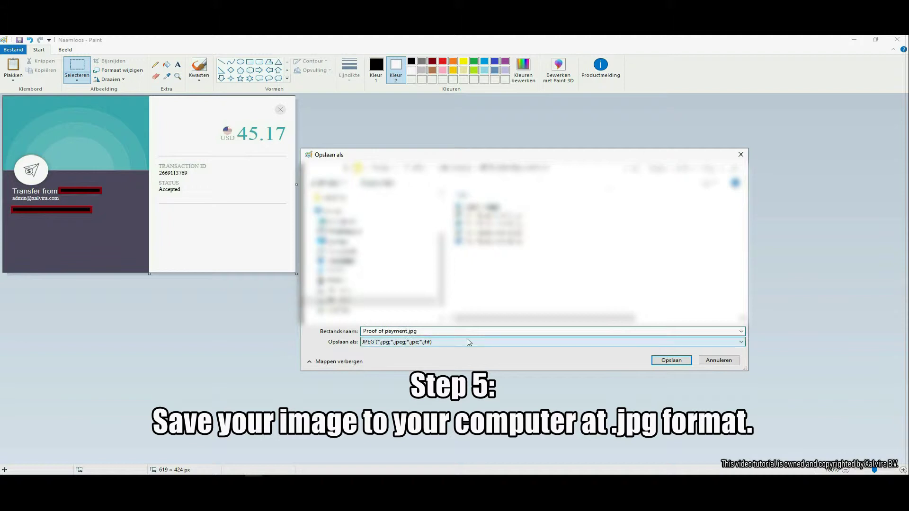
left_click(677, 361)
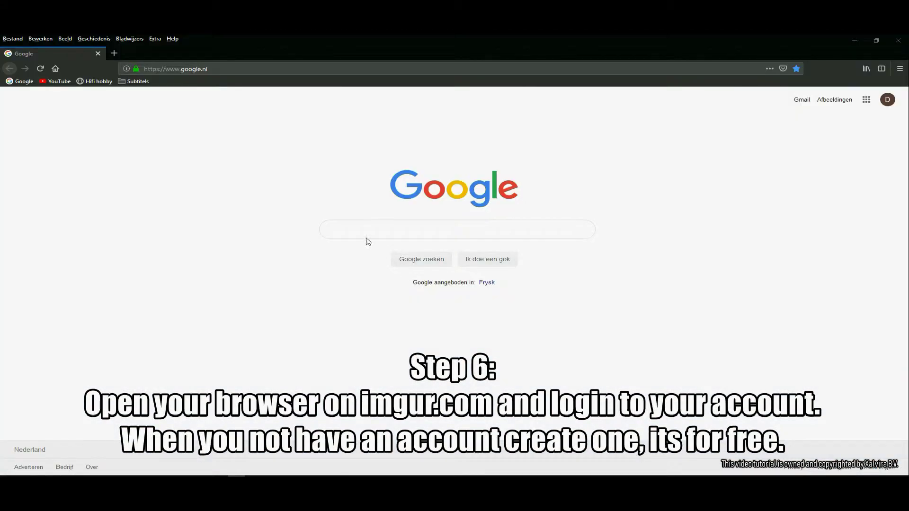
Switch to the web browser, search Google for "imgur" and open the imgur.com home page.
left_click(342, 228)
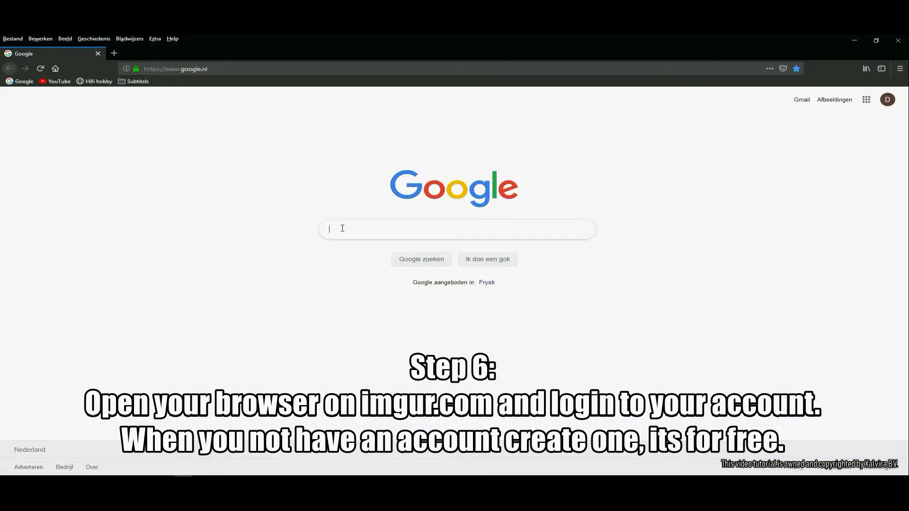
type("imgur")
key("Return")
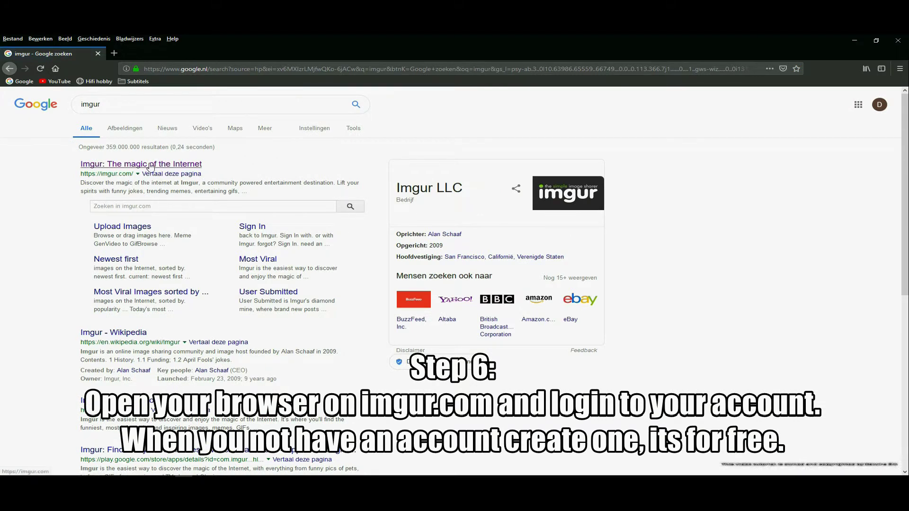
left_click(134, 165)
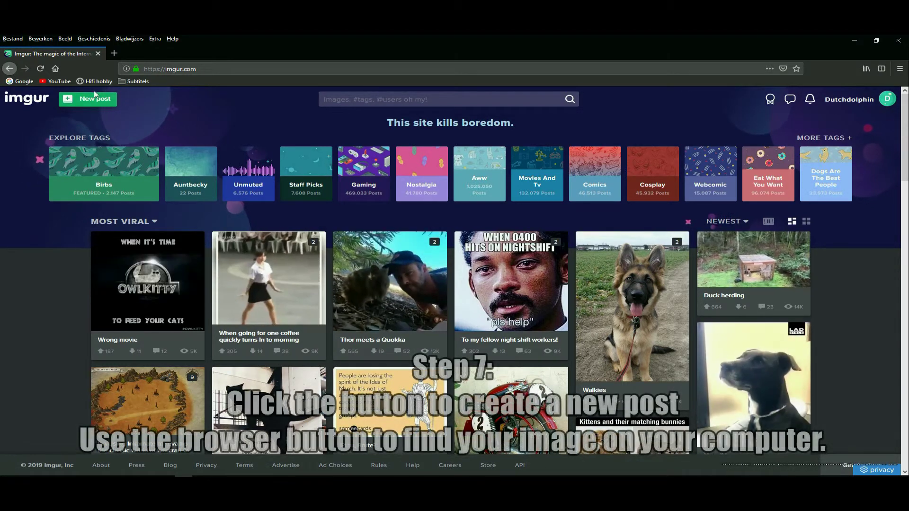
Create a new Imgur post by uploading the file "Proof of payment.jpg" from the computer.
left_click(91, 101)
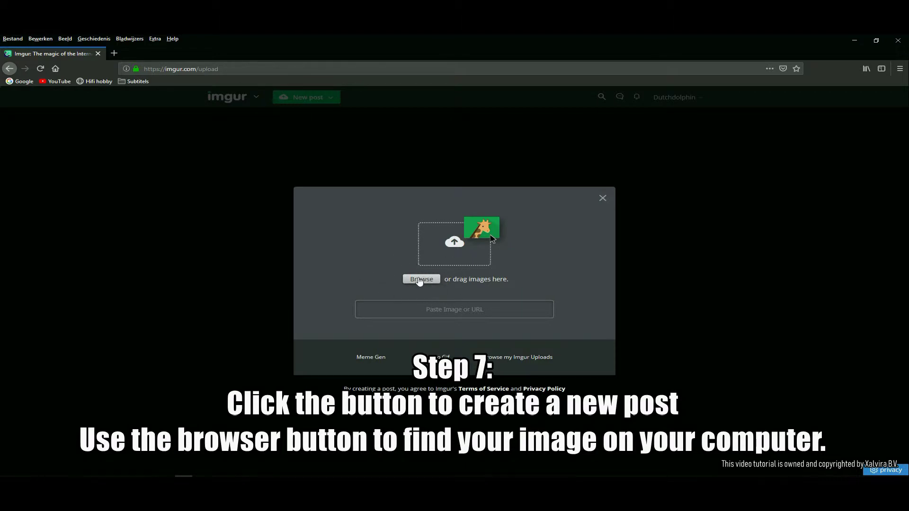
left_click(420, 279)
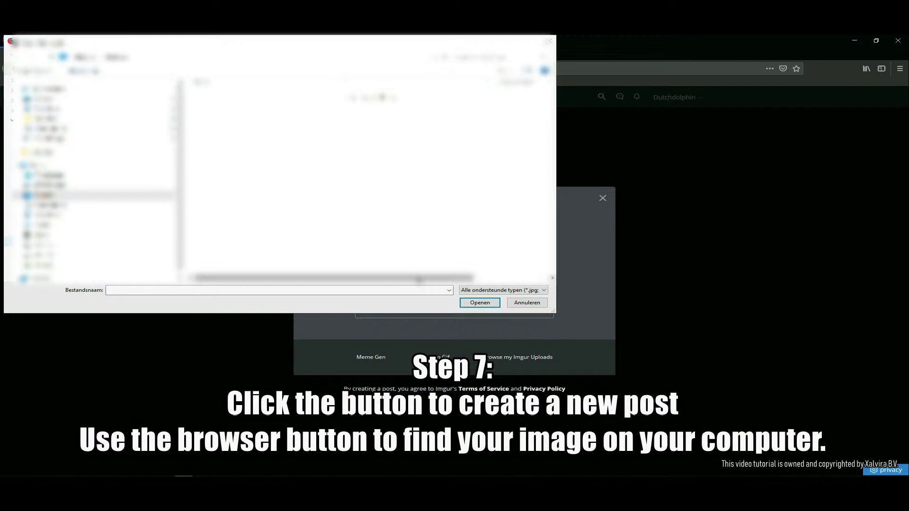
type("Proof of payment.jpg")
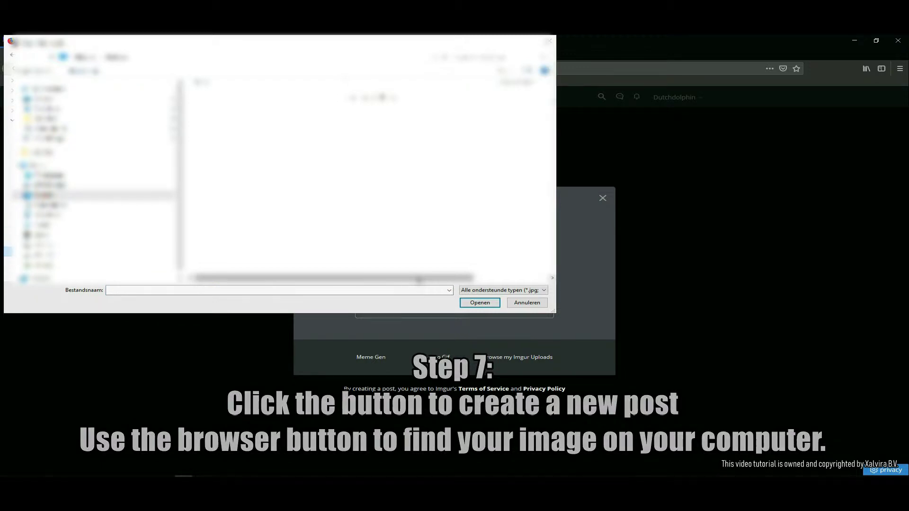
key("Return")
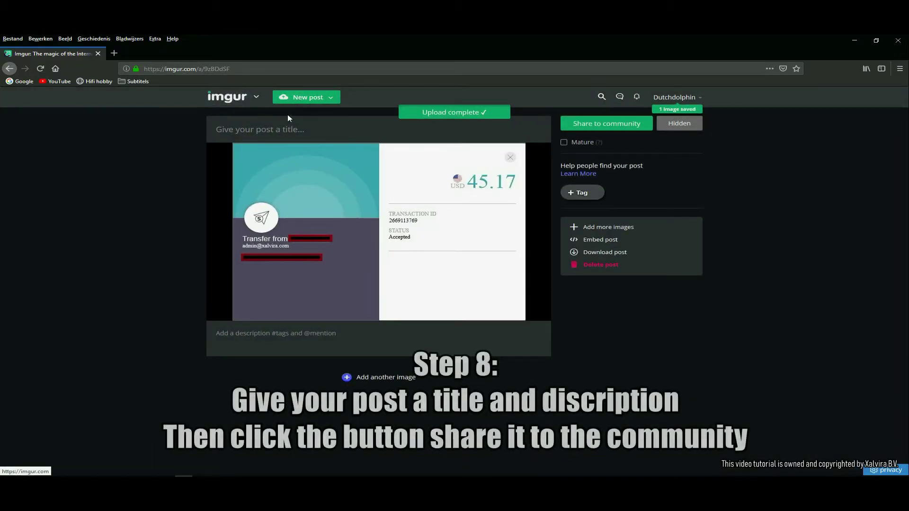
Enter "Proof of payment" as both the post's title and description, and share the post publicly with the community.
mouse_move(405, 153)
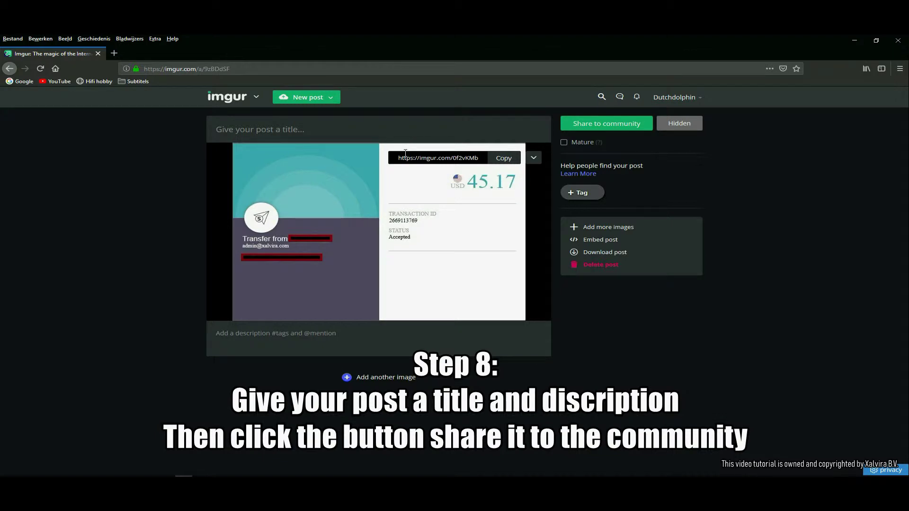
left_click(307, 129)
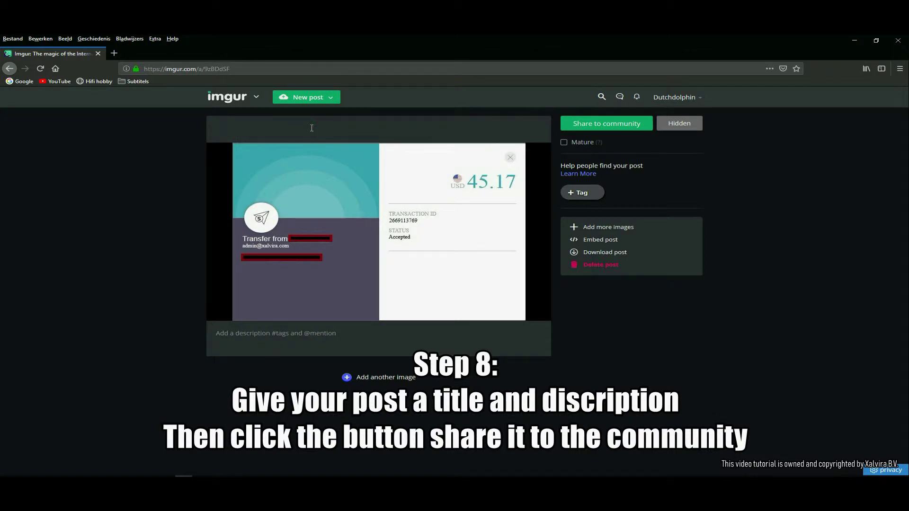
type("Proof of payment")
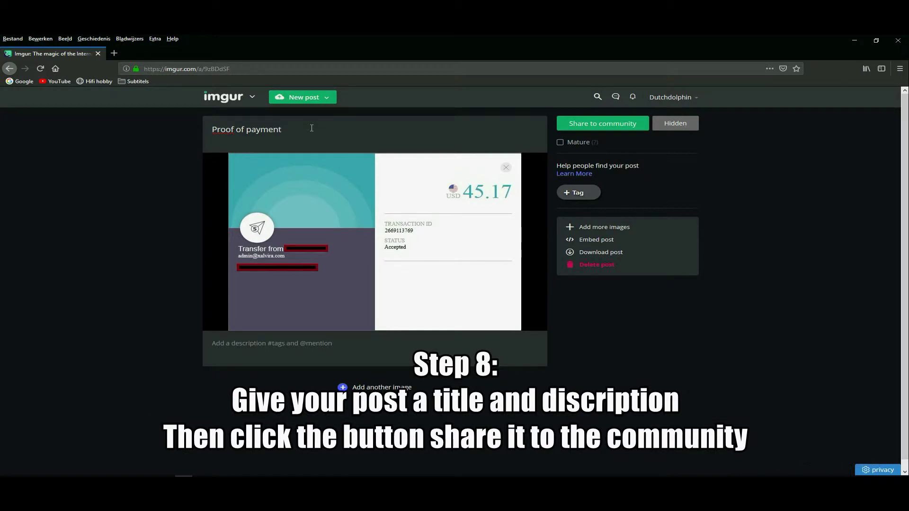
left_click(340, 337)
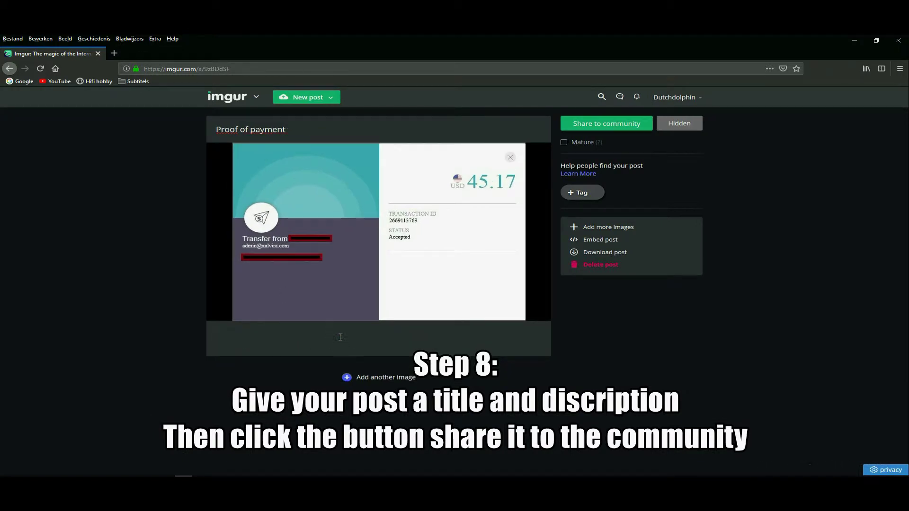
type("Proof of payment")
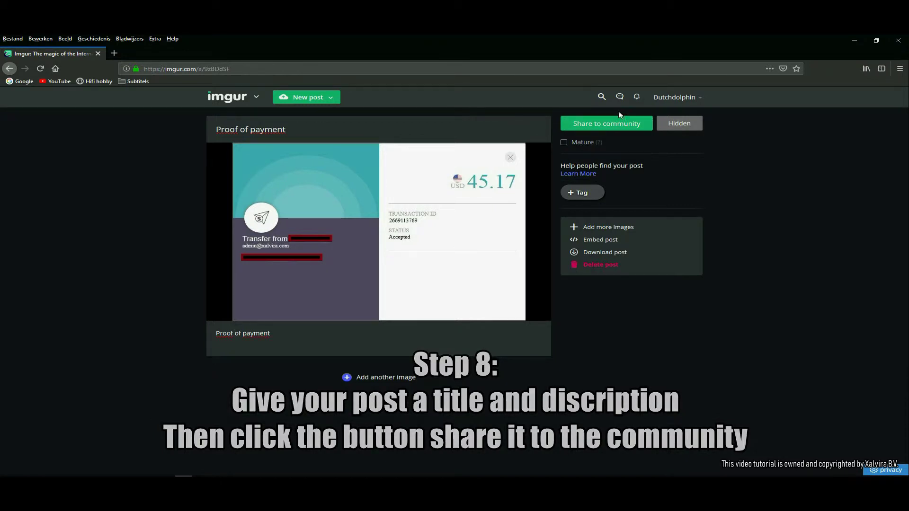
left_click(599, 125)
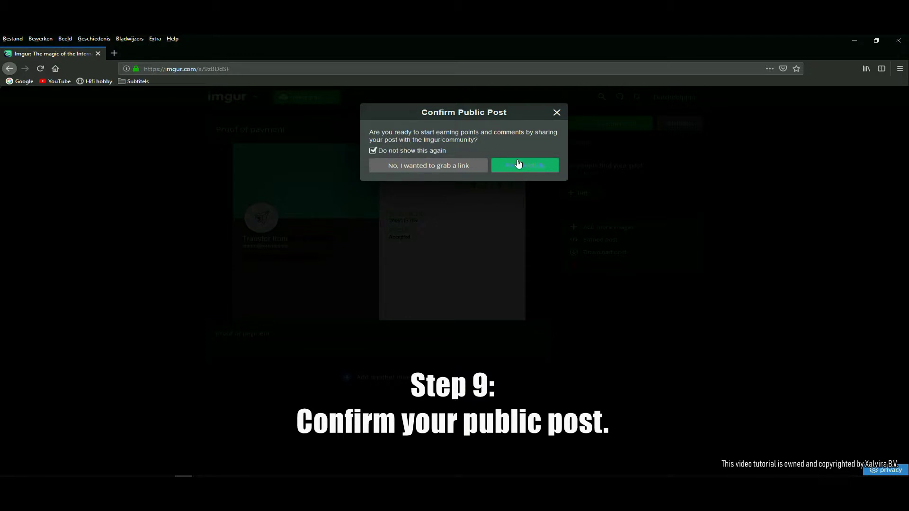
left_click(523, 167)
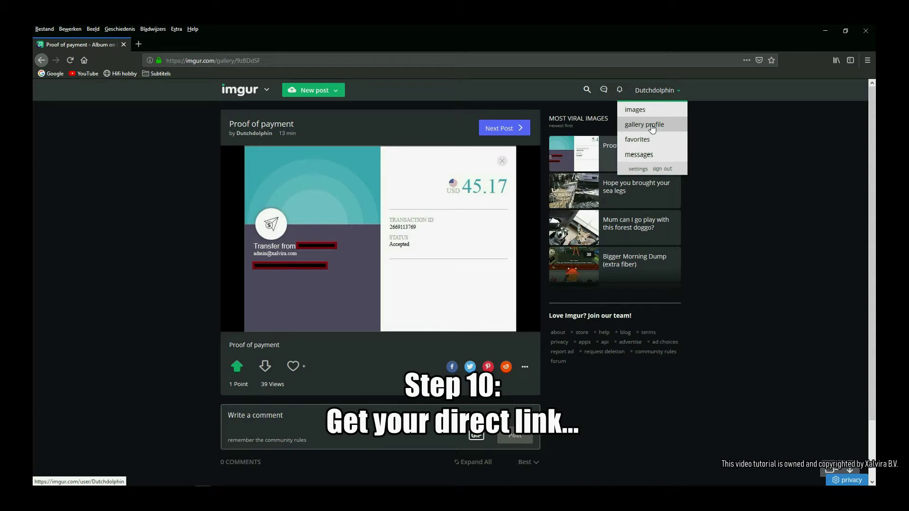
Open the proof of payment image from the account's uploaded images and copy its direct link.
left_click(633, 109)
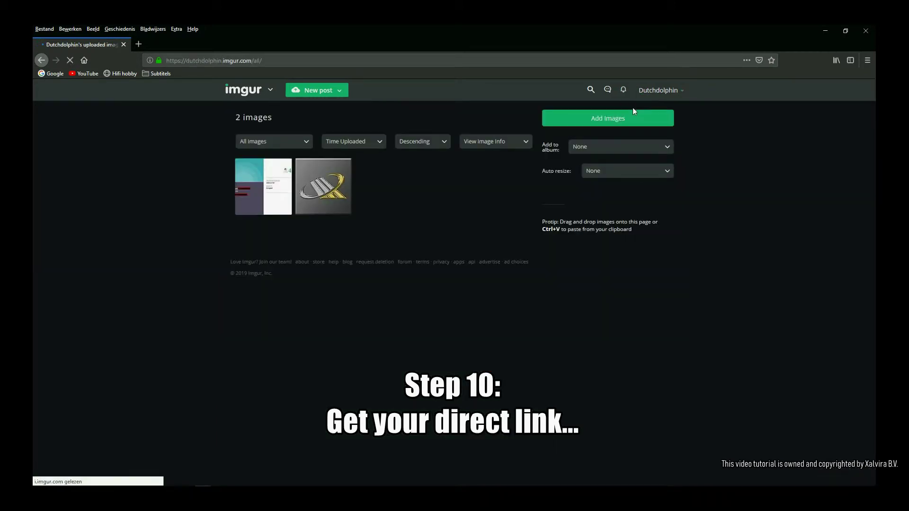
left_click(255, 183)
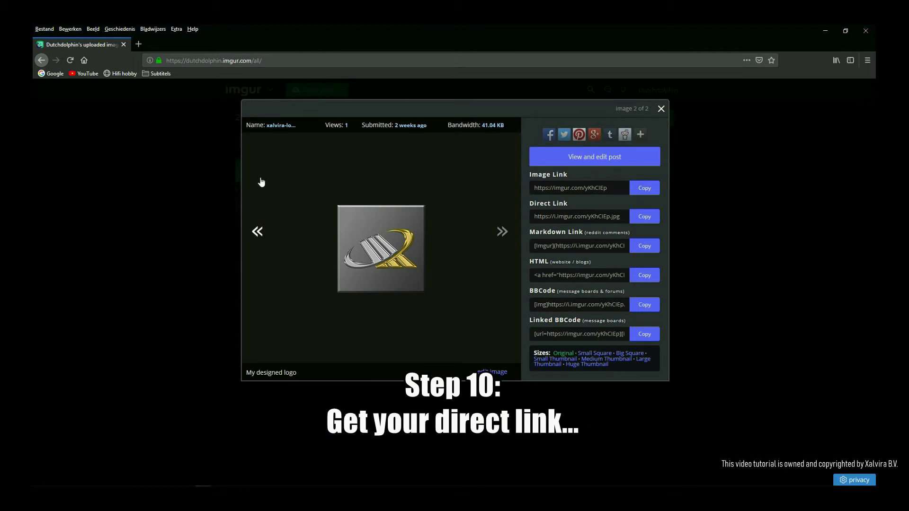
left_click(257, 231)
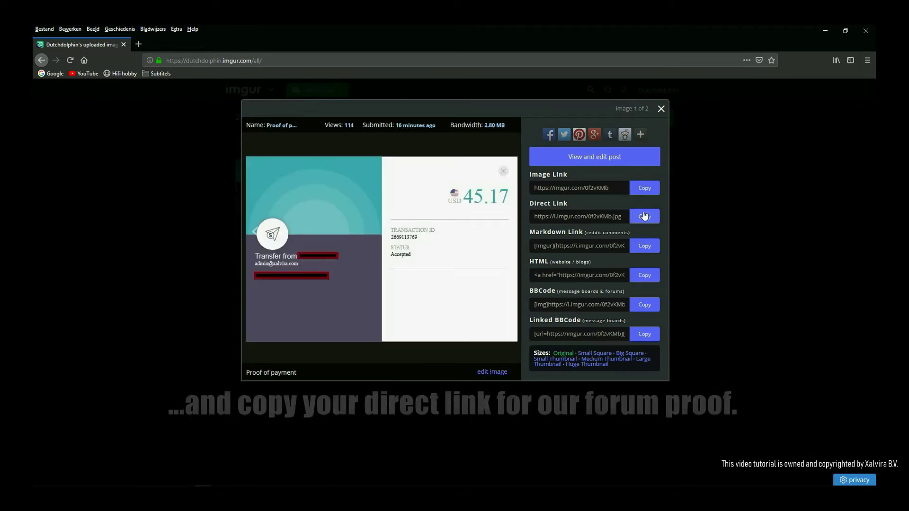
left_click_drag(528, 204, 551, 207)
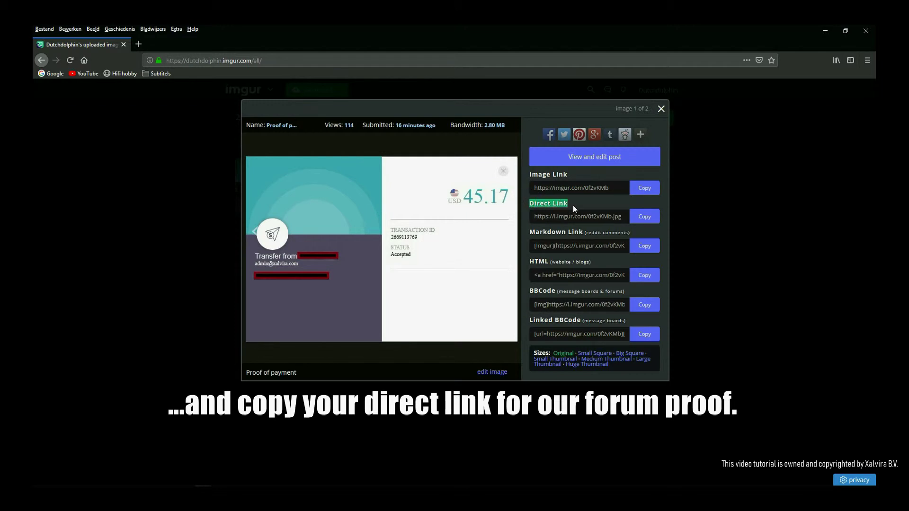
left_click(646, 217)
key("ctrl+c")
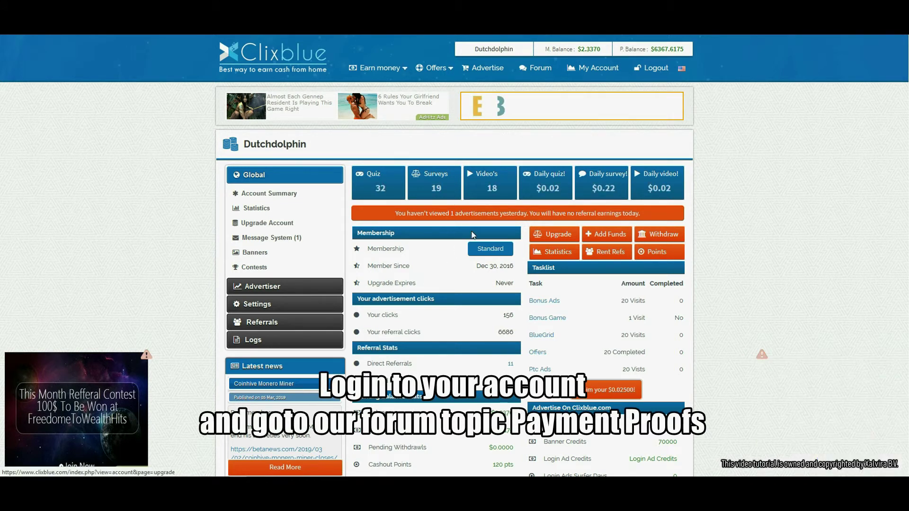
Open the Payment Proofs board in the Clixblue forum and start a new topic.
left_click(547, 71)
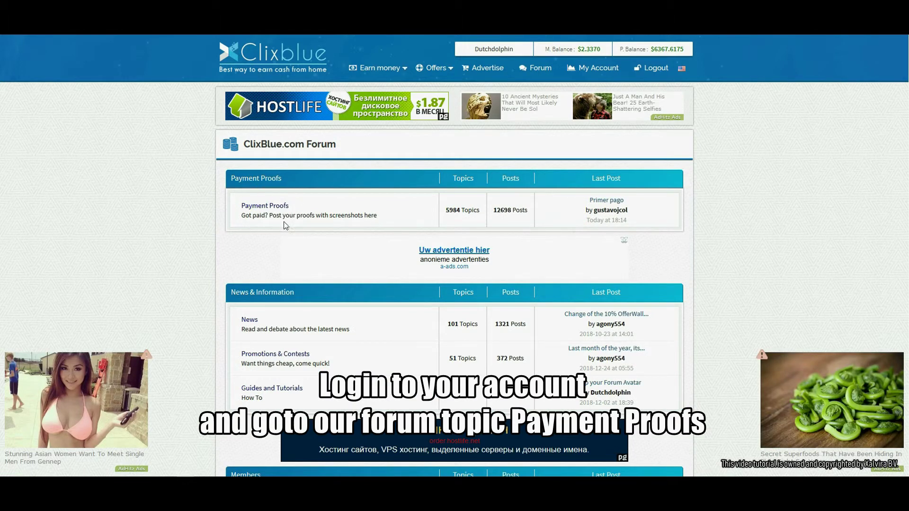
left_click(265, 205)
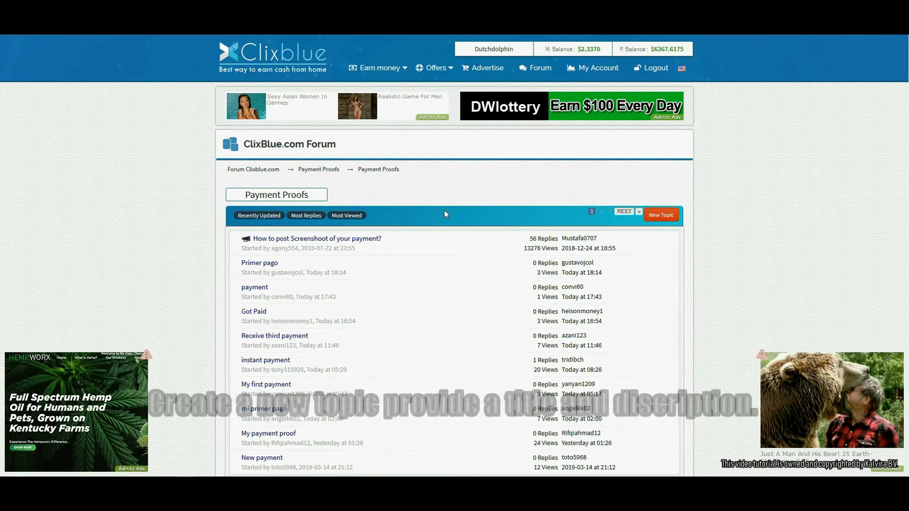
left_click(662, 215)
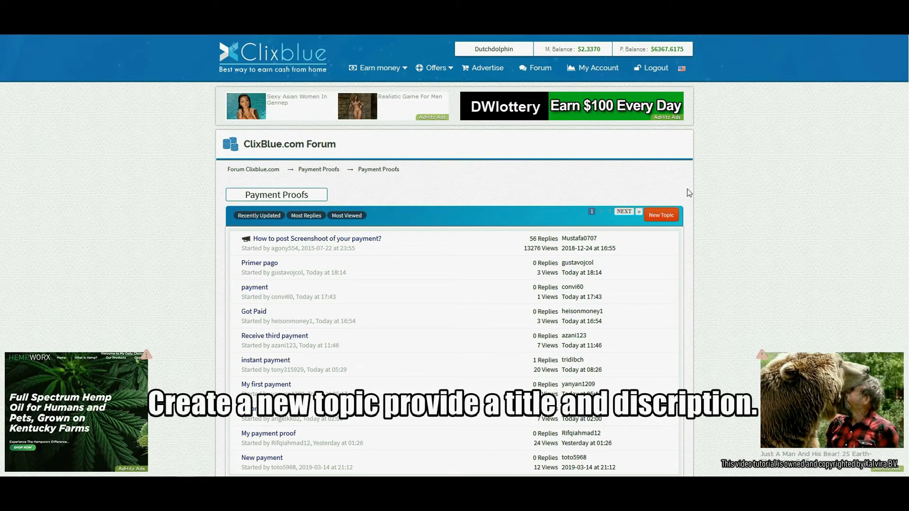
left_click(663, 215)
Enter "My Proof of Payment" as the topic title and "Payment proof" as its description.
left_click(385, 205)
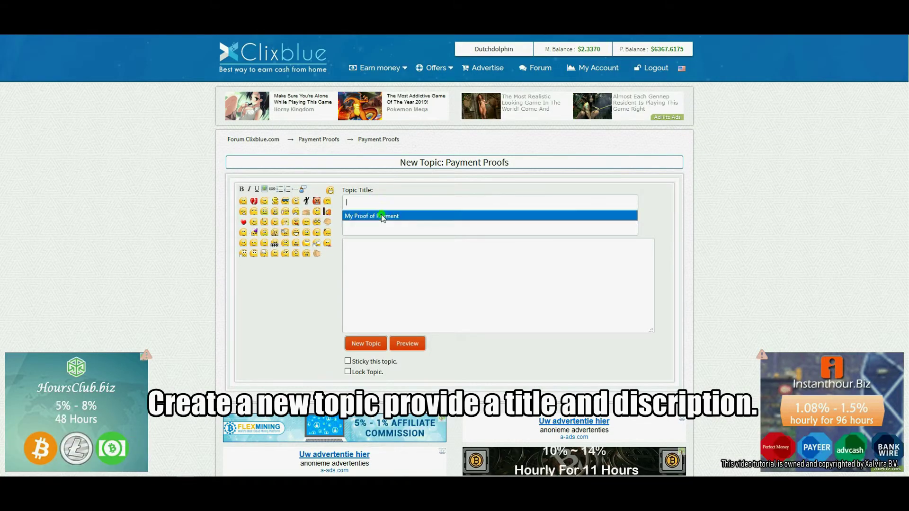
left_click(381, 214)
left_click(376, 222)
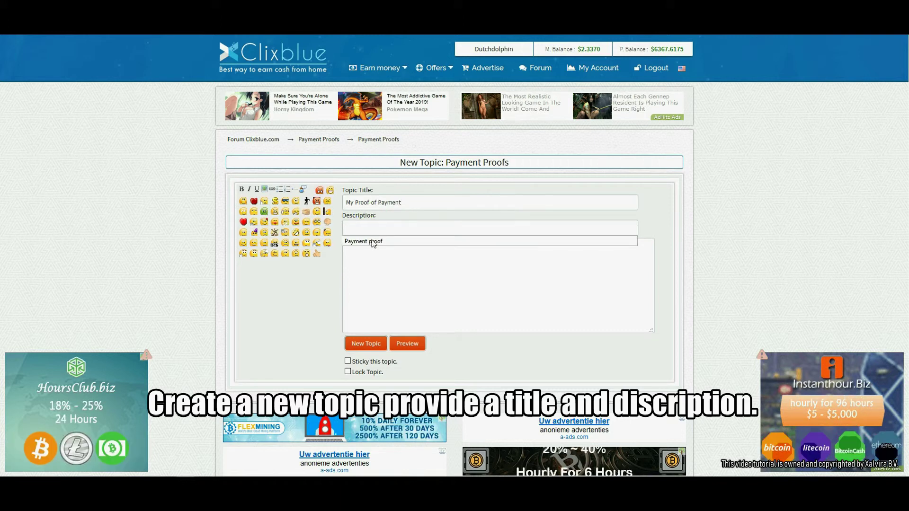
left_click(371, 240)
Write "Thank you for the payment." as the message of the new topic.
left_click(364, 248)
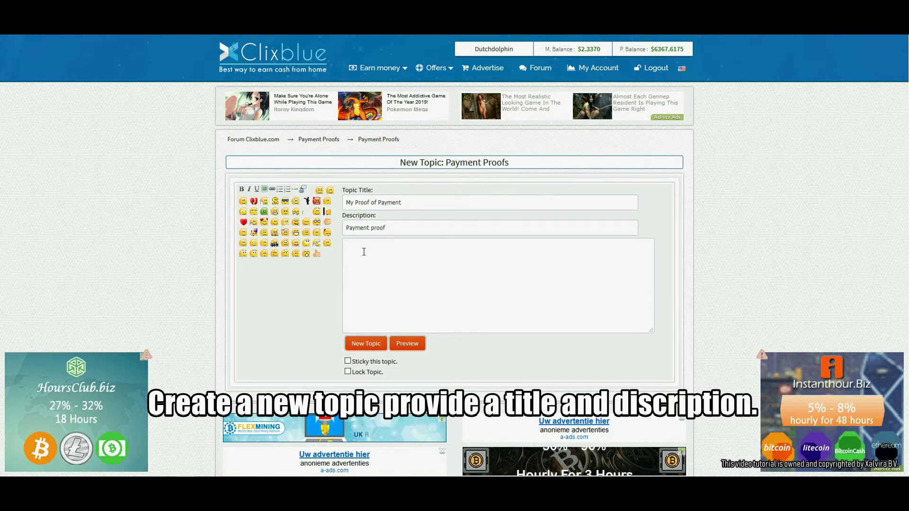
type("Th")
type("an")
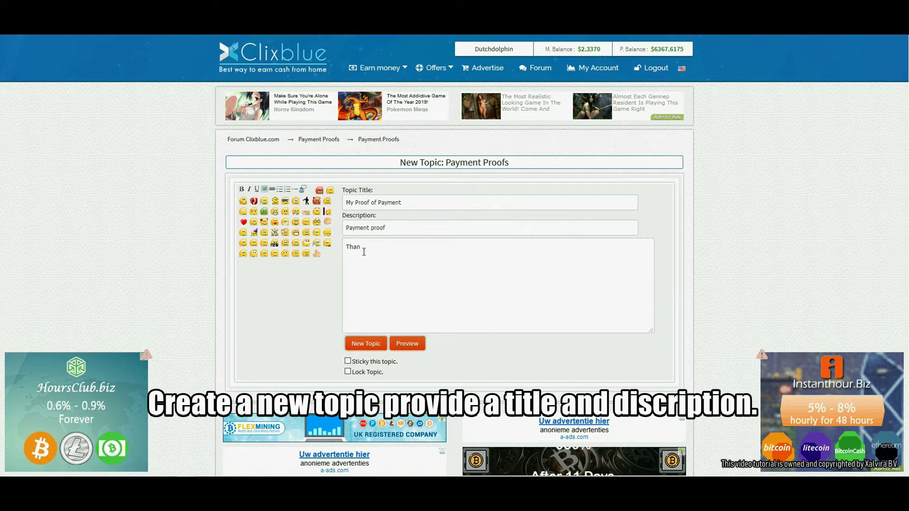
type("k you for ")
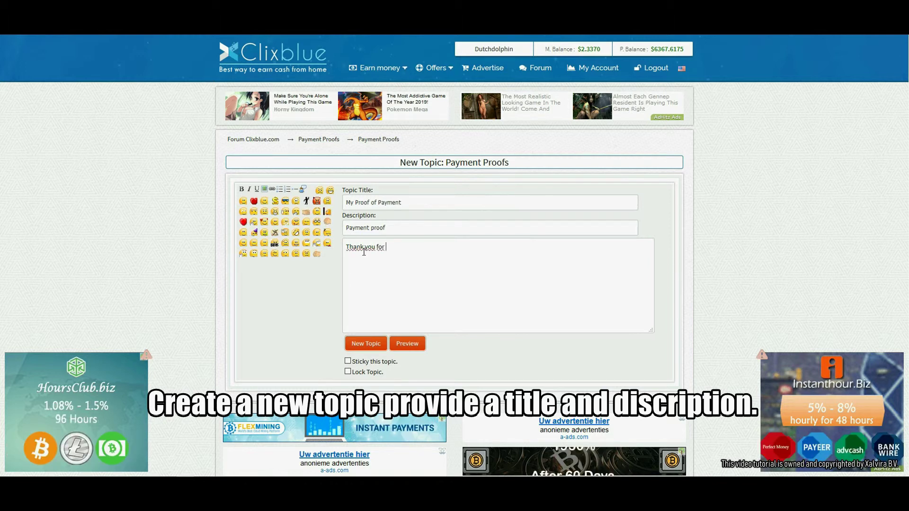
type("the pay")
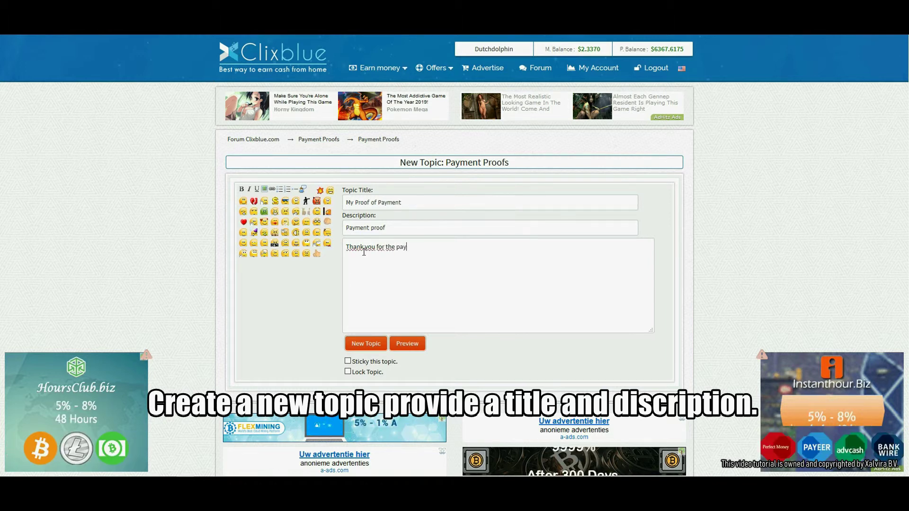
type("mant.")
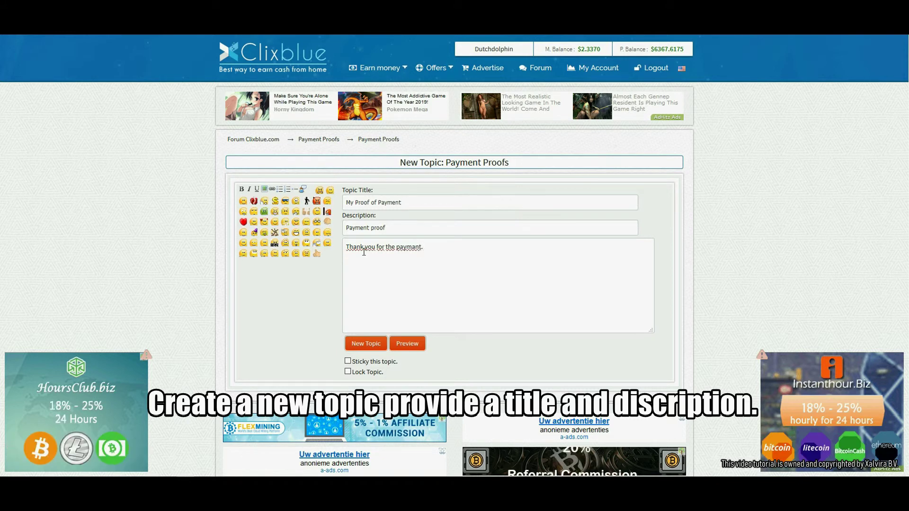
key("BackSpace")
key("BackSpace")
key("BackSpace")
key("BackSpace")
type("ent.")
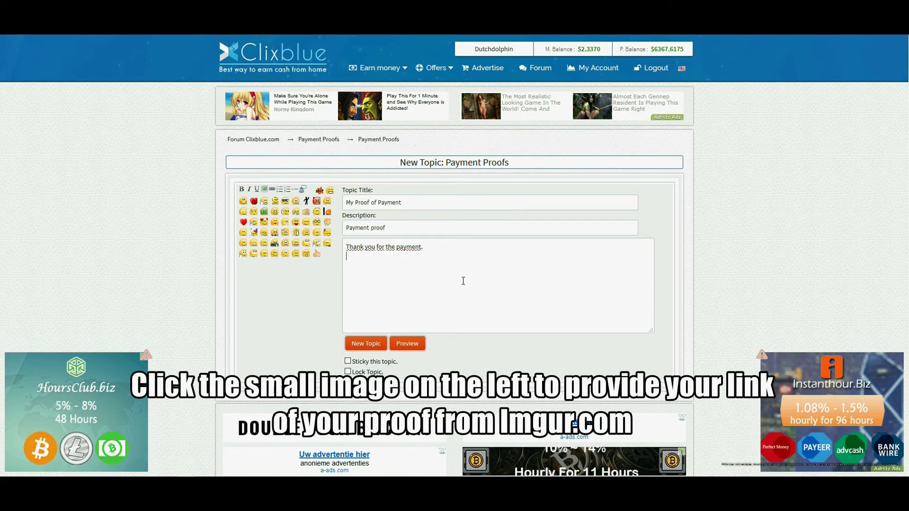
Insert the proof picture below the thank-you line using the copied Imgur direct link, and end the message with "Regards".
key("Return")
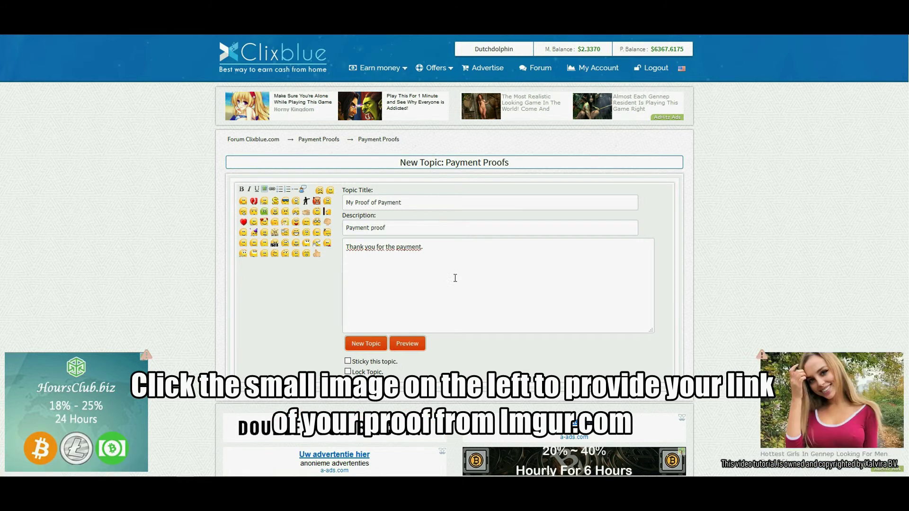
left_click(264, 189)
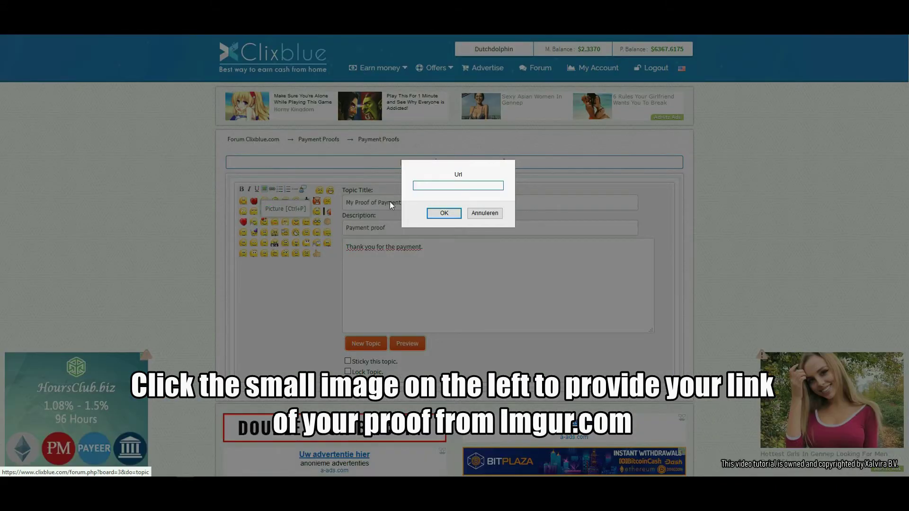
key("ctrl+v")
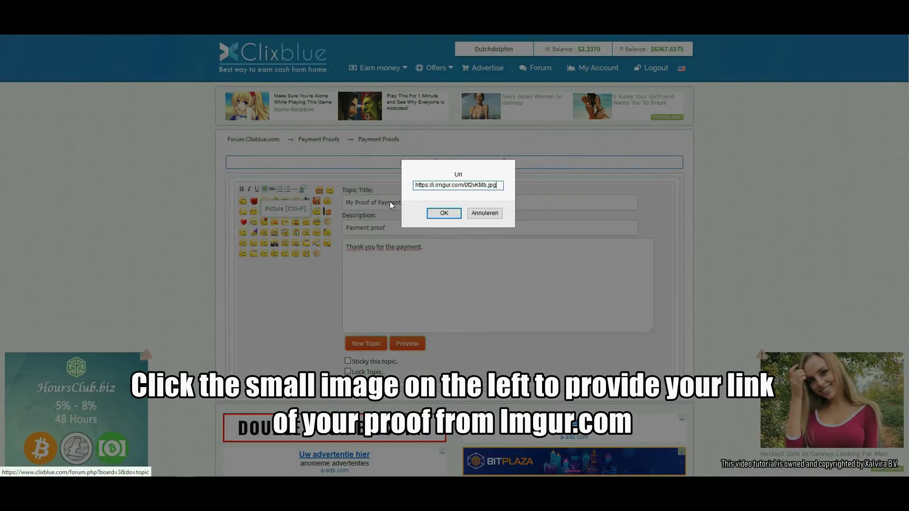
left_click(443, 213)
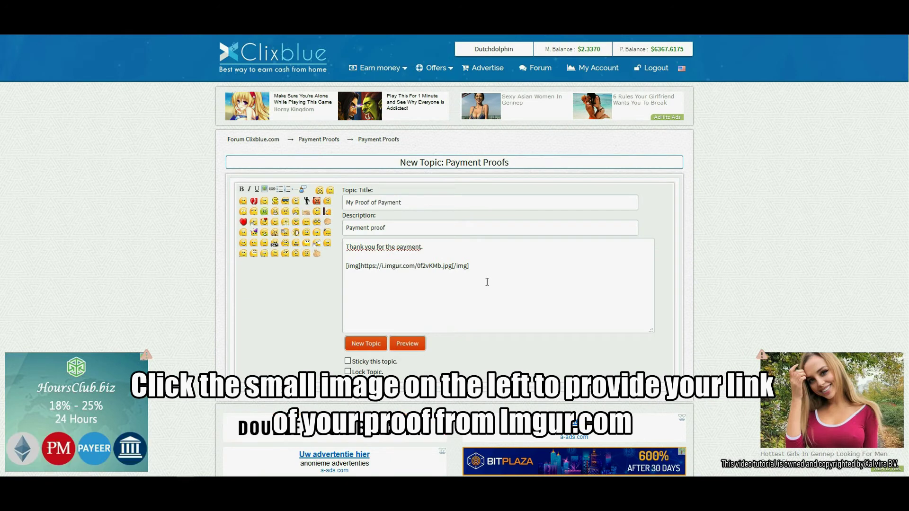
type("Re")
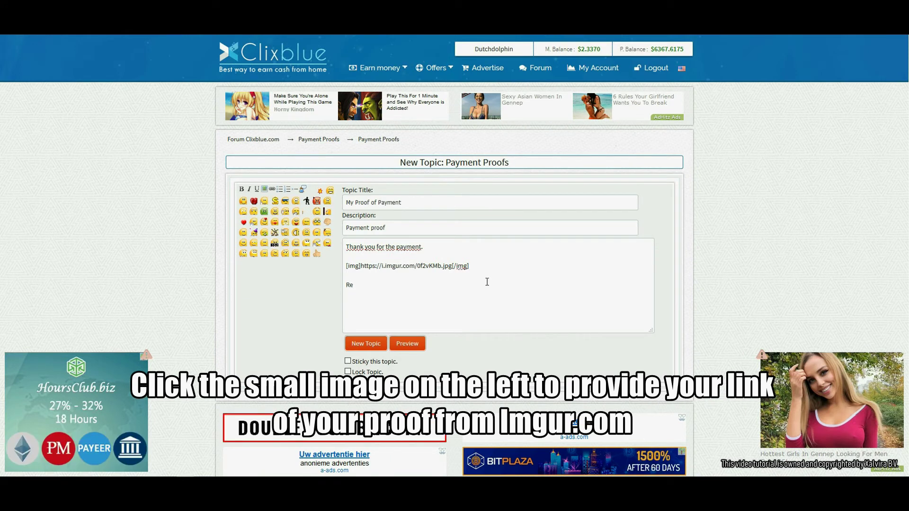
type("gards")
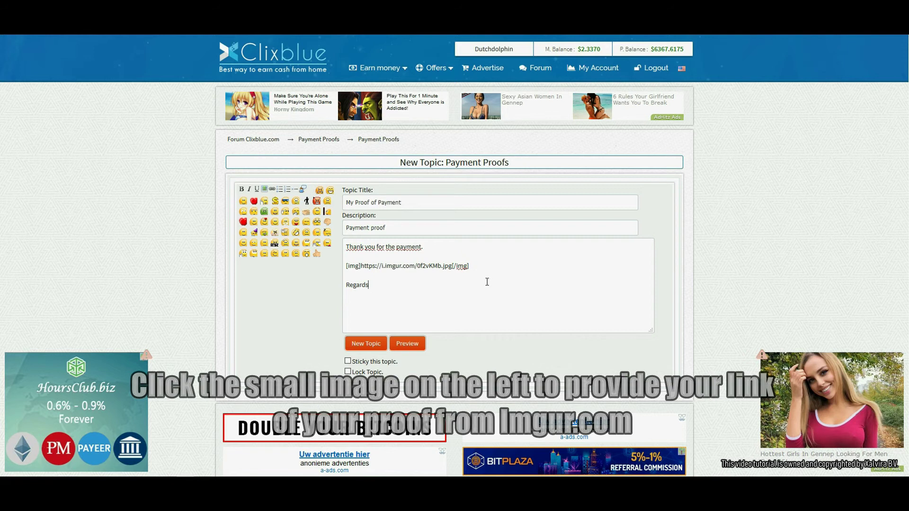
Preview and publish the new payment proof topic, and go back to the Payment Proofs category.
left_click(407, 344)
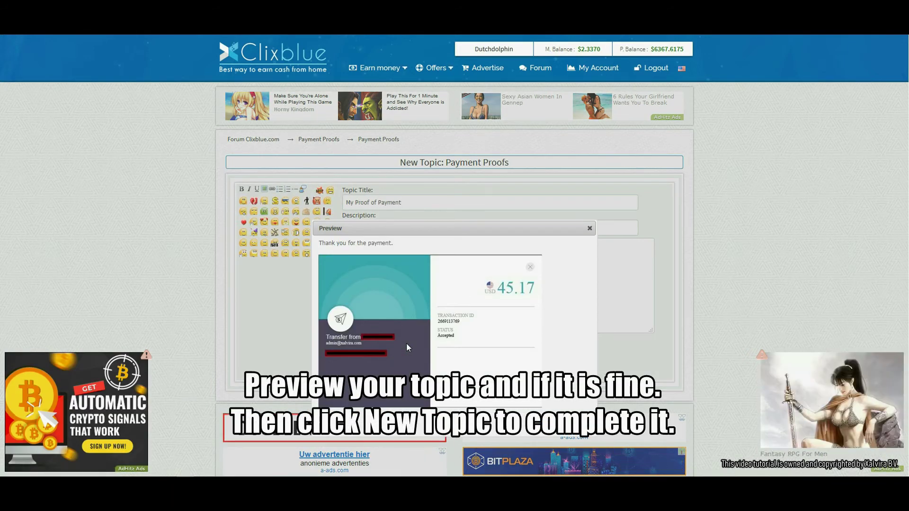
left_click(590, 229)
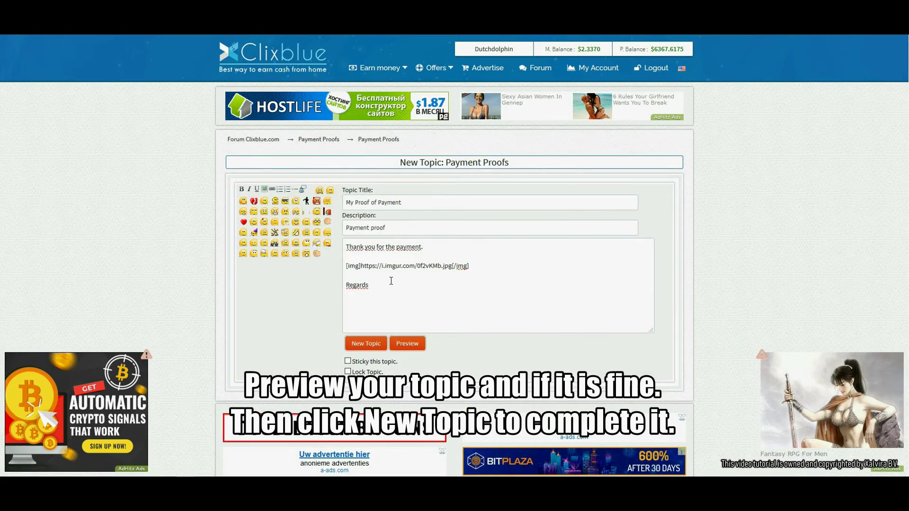
left_click(370, 345)
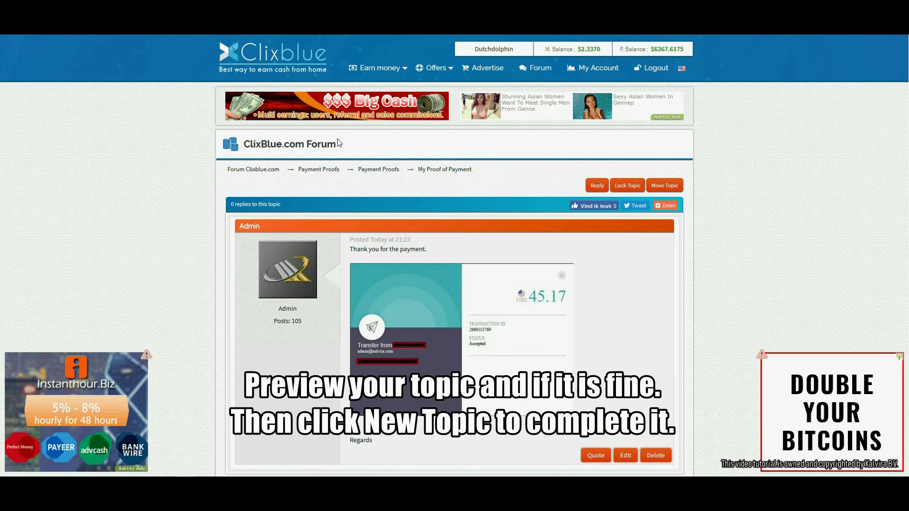
left_click(316, 169)
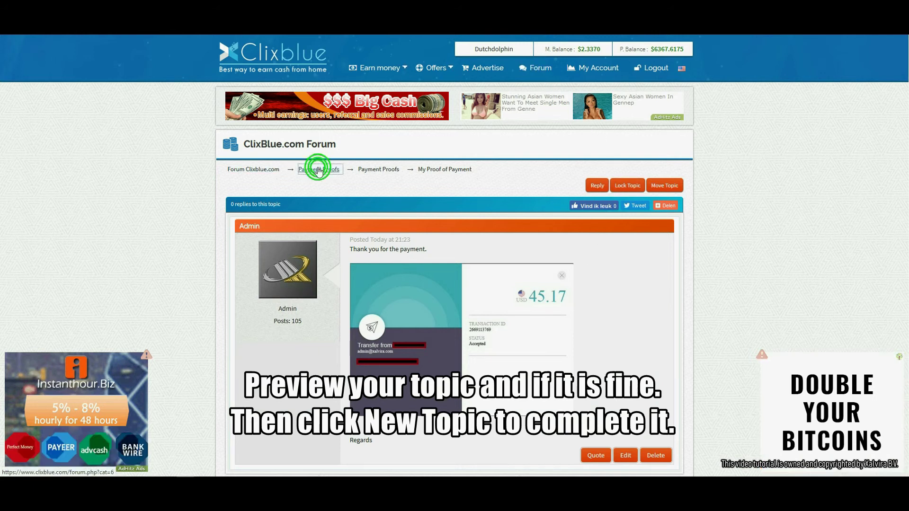